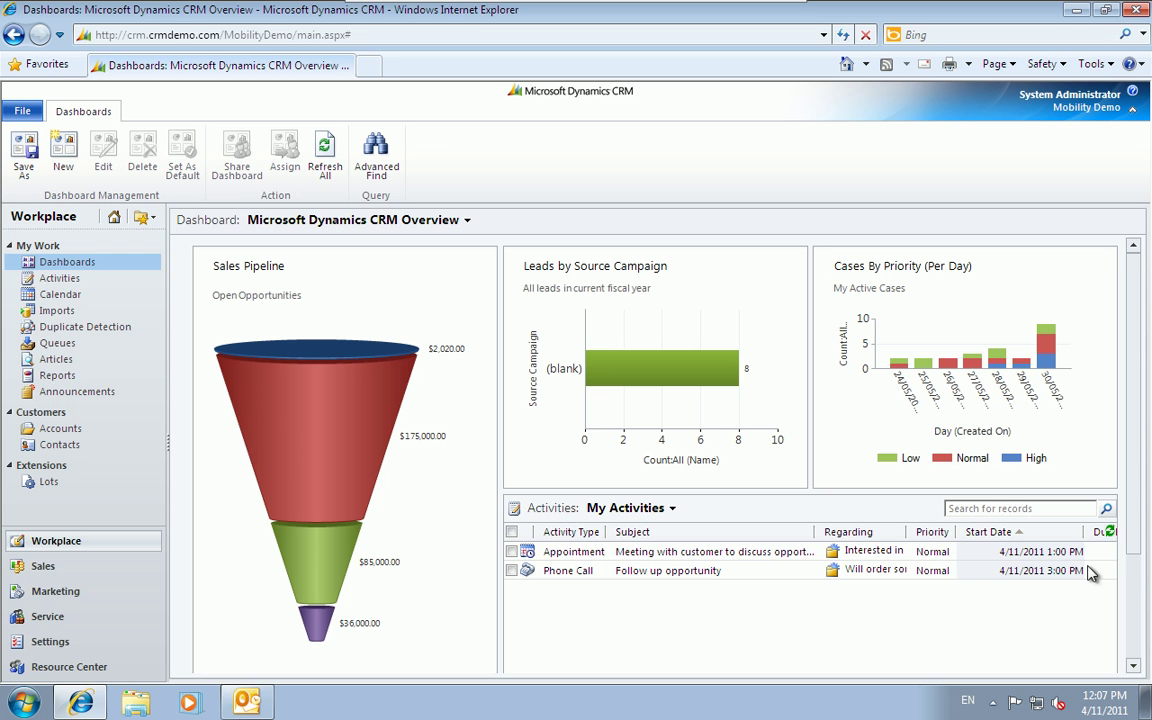
Open the 'Interested in our products' opportunity, then its potential customer account, A Store.
drag(1139, 504, 1041, 553)
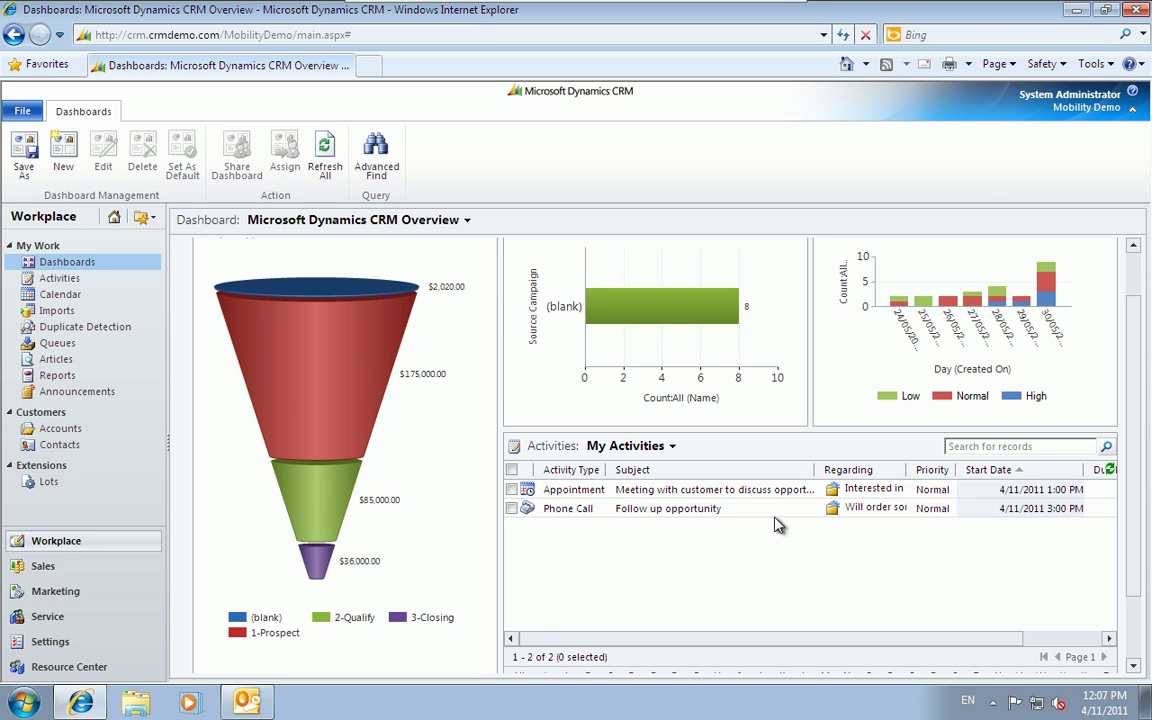
click(862, 503)
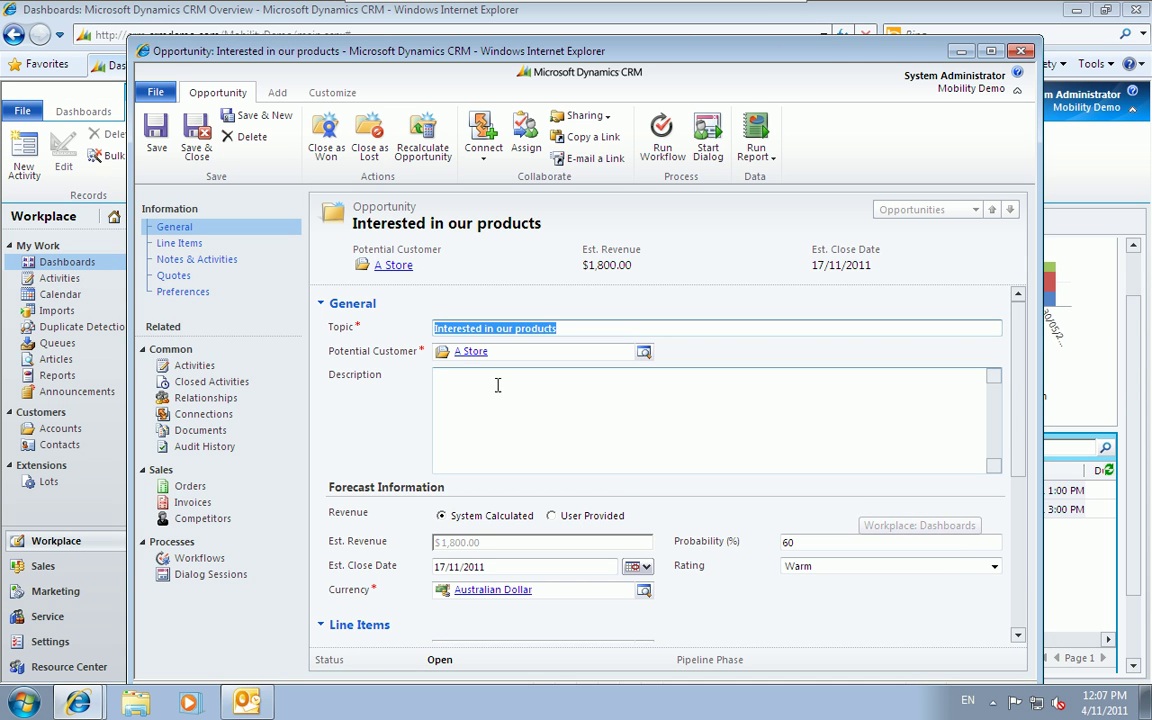
click(471, 356)
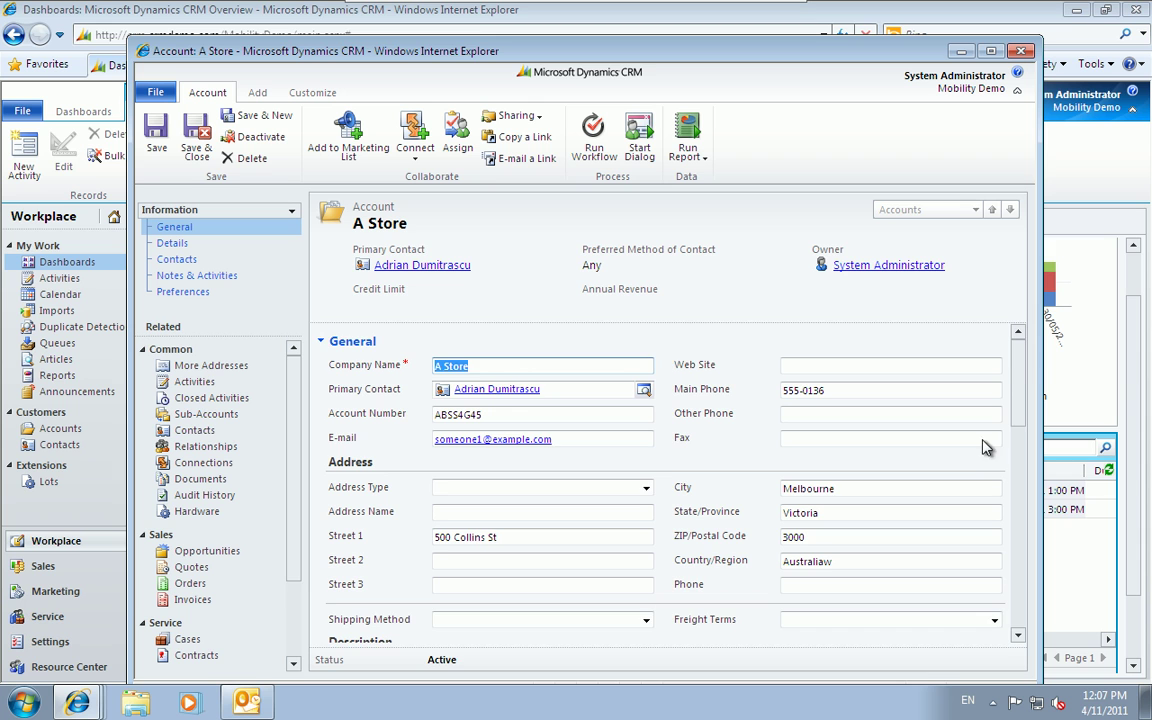
scroll(1018, 360, down, 1)
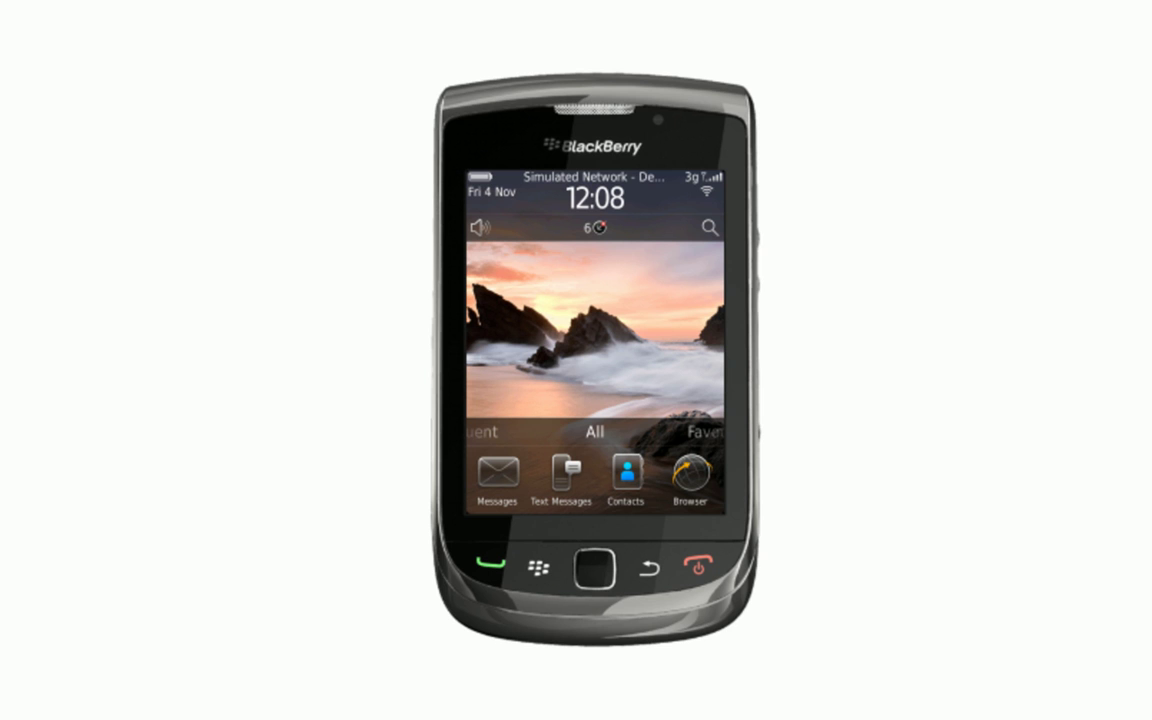
Launch CWR Mobile CRM from the Frequent apps and show My Open Activities offline.
drag(532, 494, 717, 496)
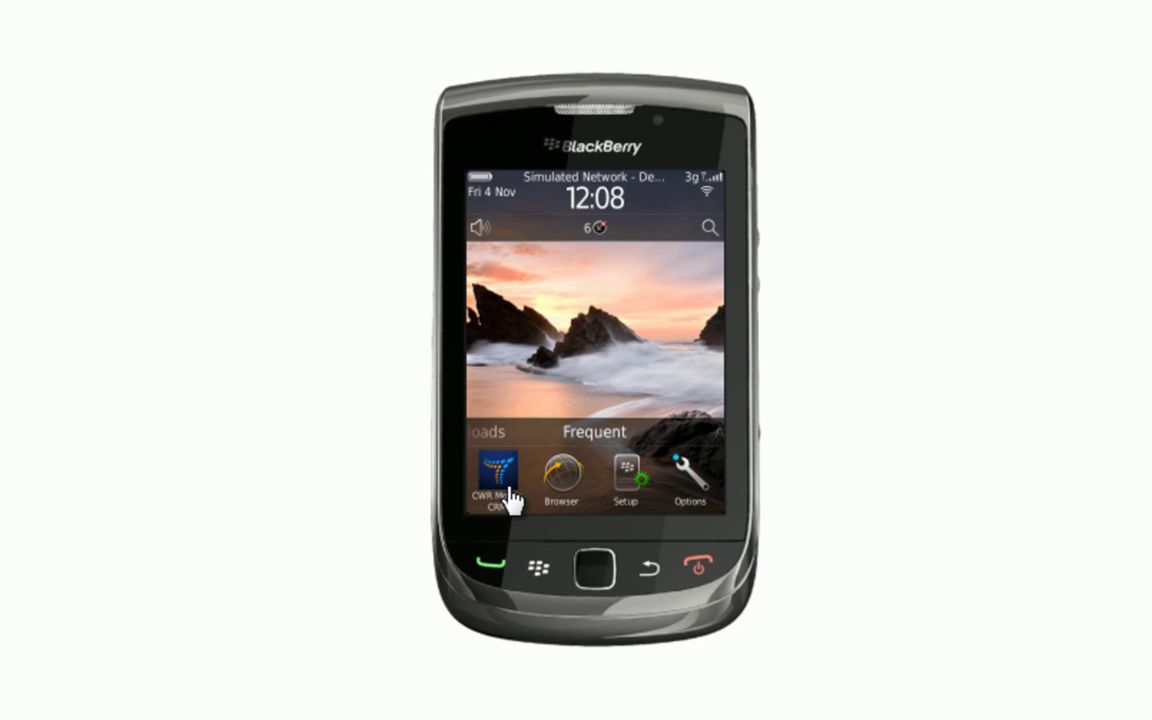
click(500, 476)
click(500, 482)
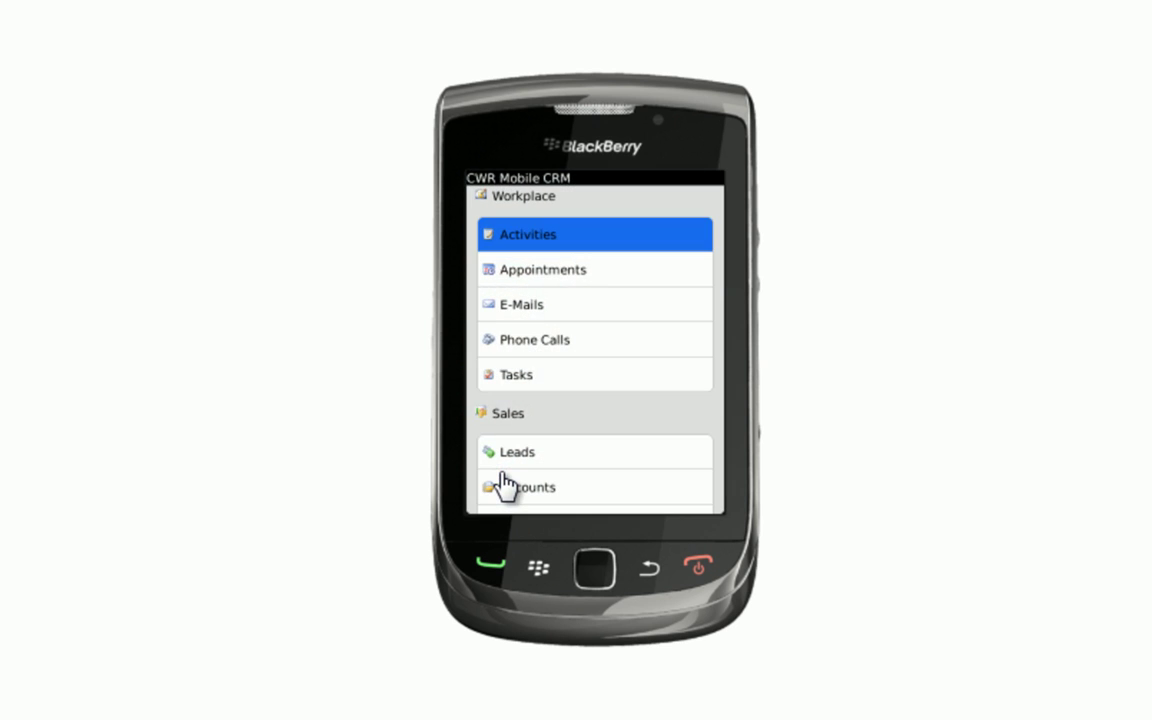
click(525, 238)
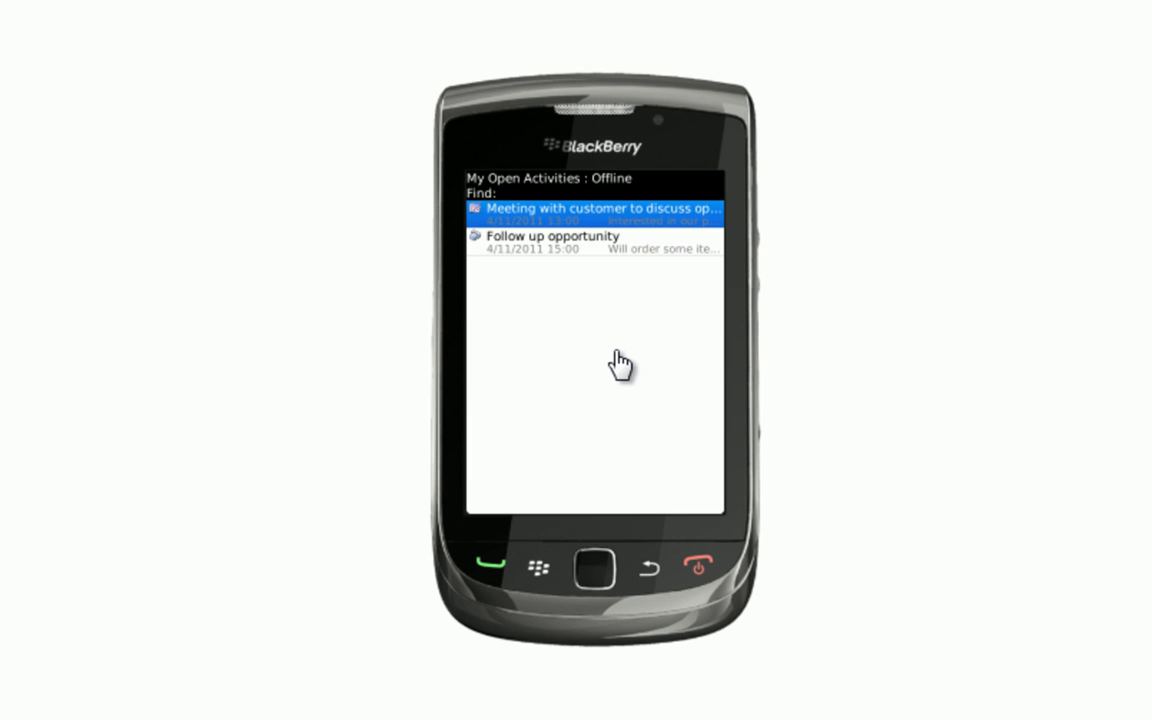
Open the Follow up opportunity phone call and go to its recipient's contact record.
click(603, 245)
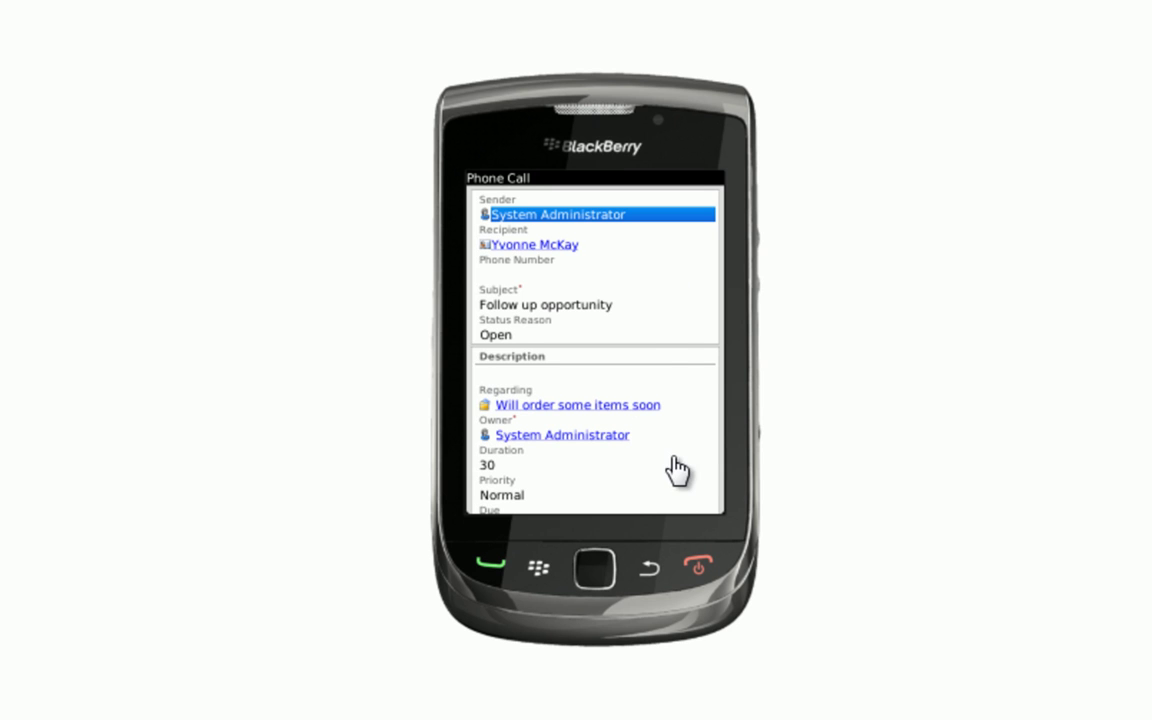
drag(663, 458, 650, 283)
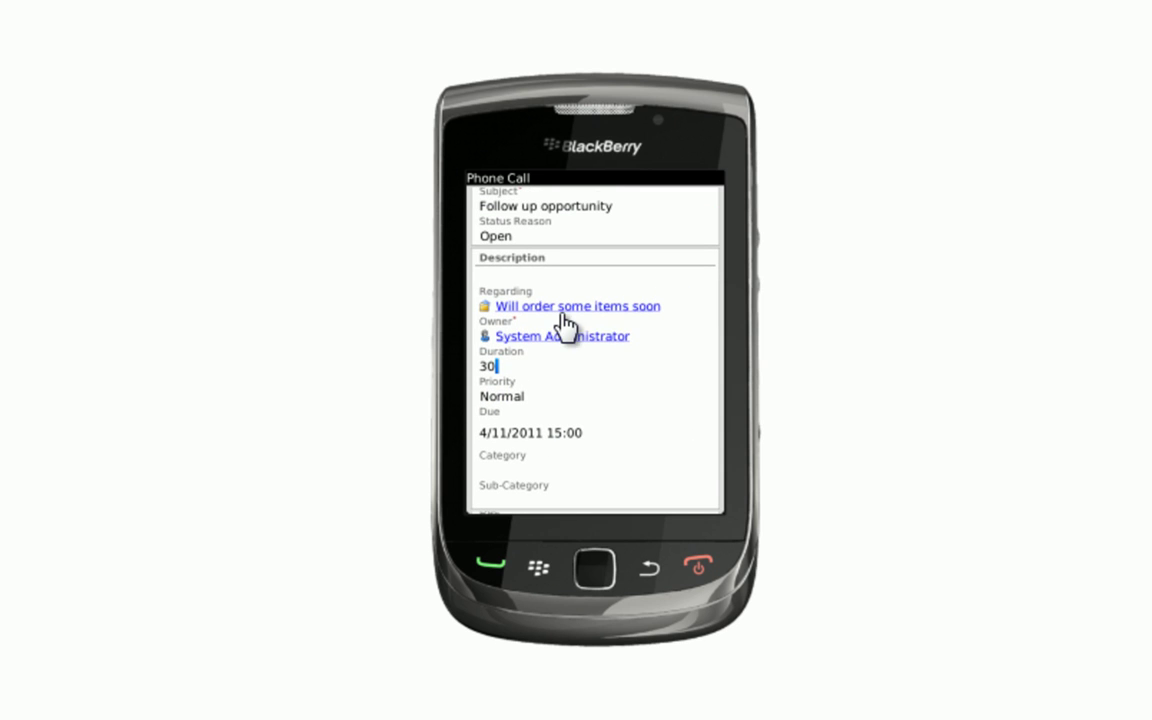
click(643, 272)
drag(648, 285, 628, 455)
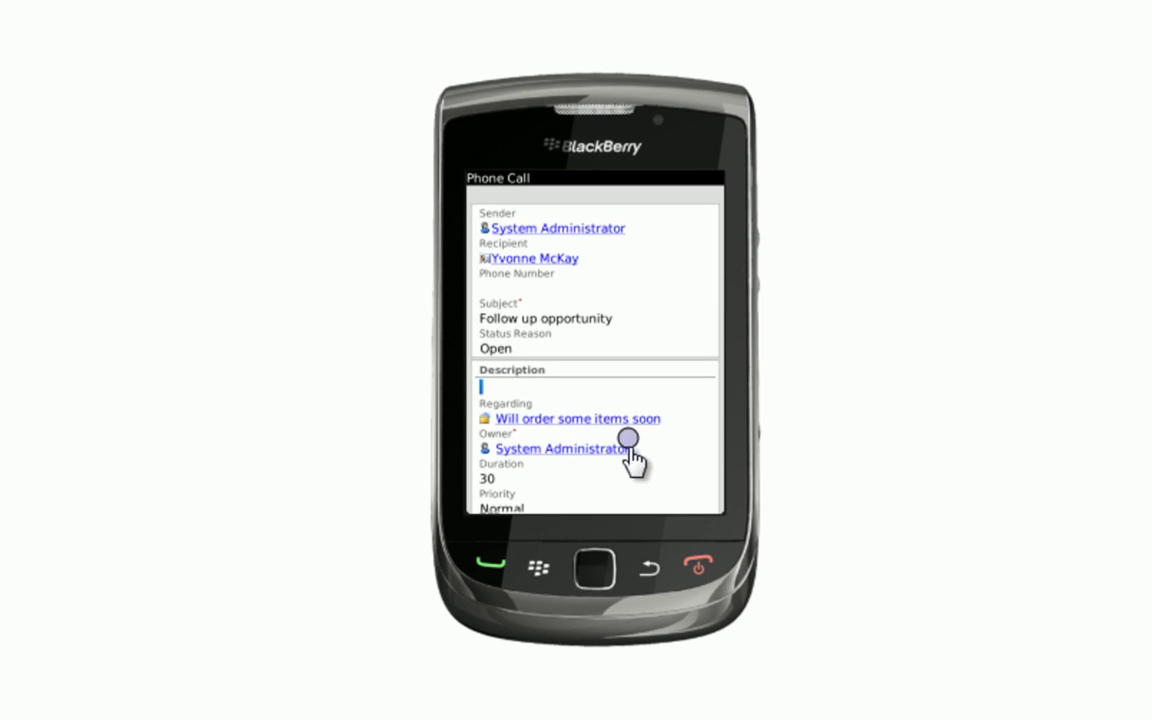
click(524, 246)
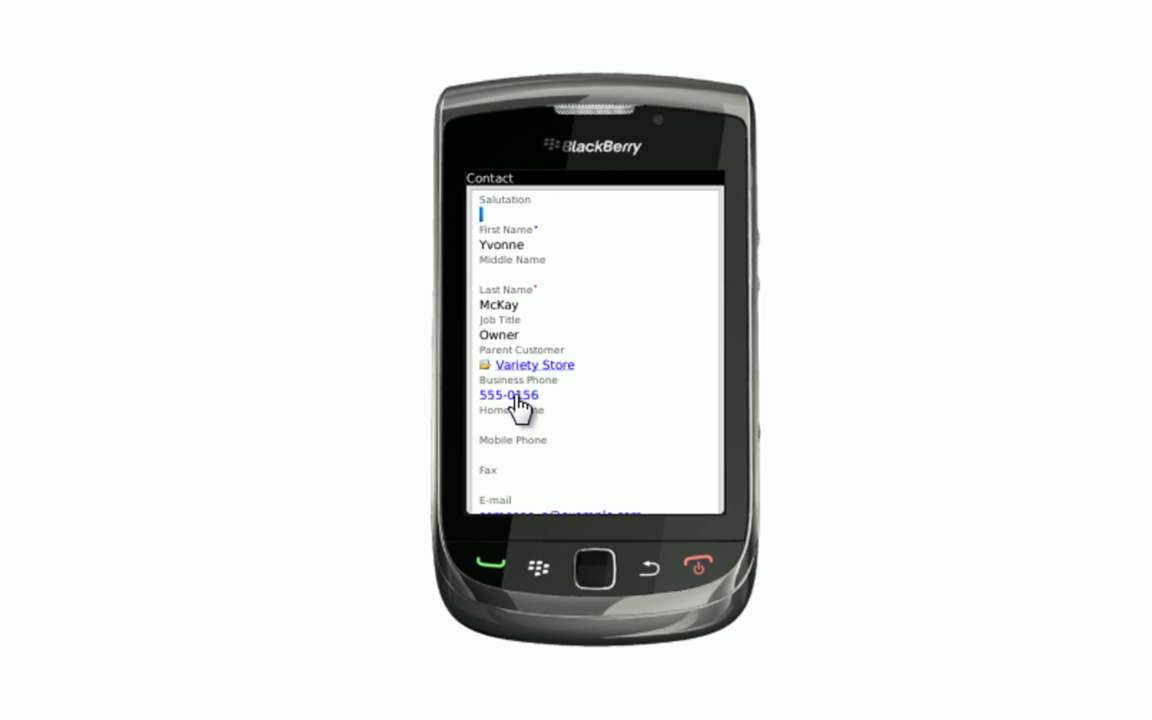
Call the contact's Business Phone number, then dismiss the message once the call ends.
click(517, 397)
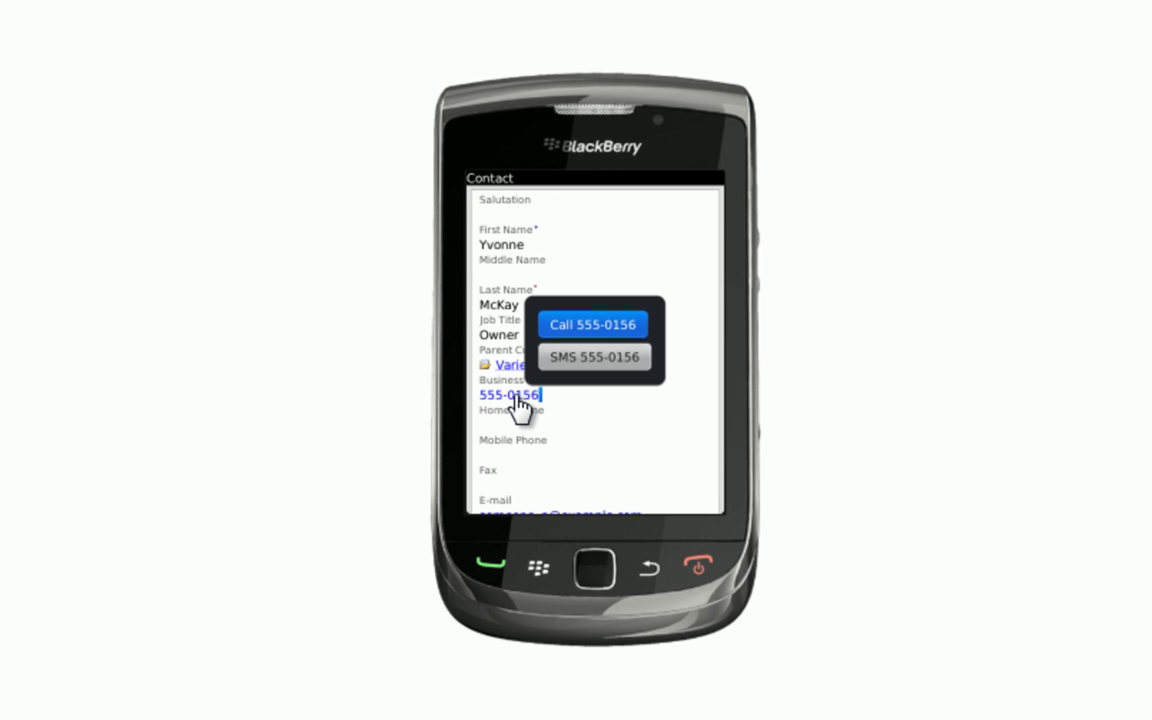
click(590, 330)
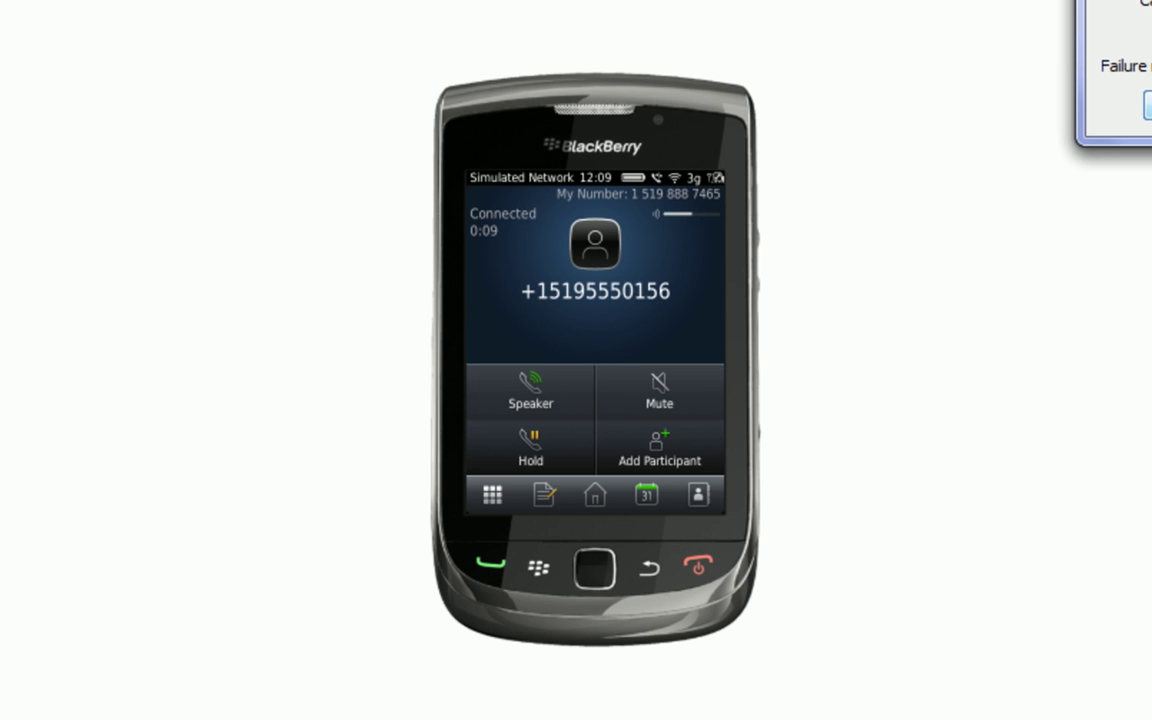
key(Return)
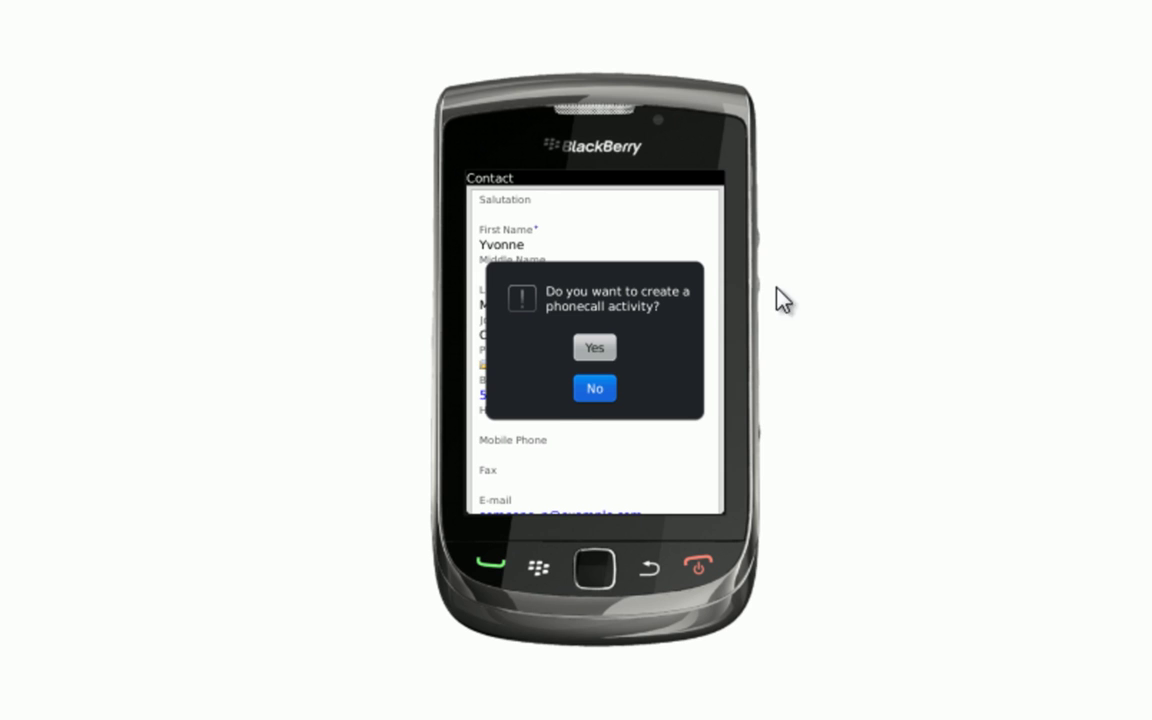
Log the call as a phone call activity with subject 'About opportunity - need to call back.'.
click(600, 348)
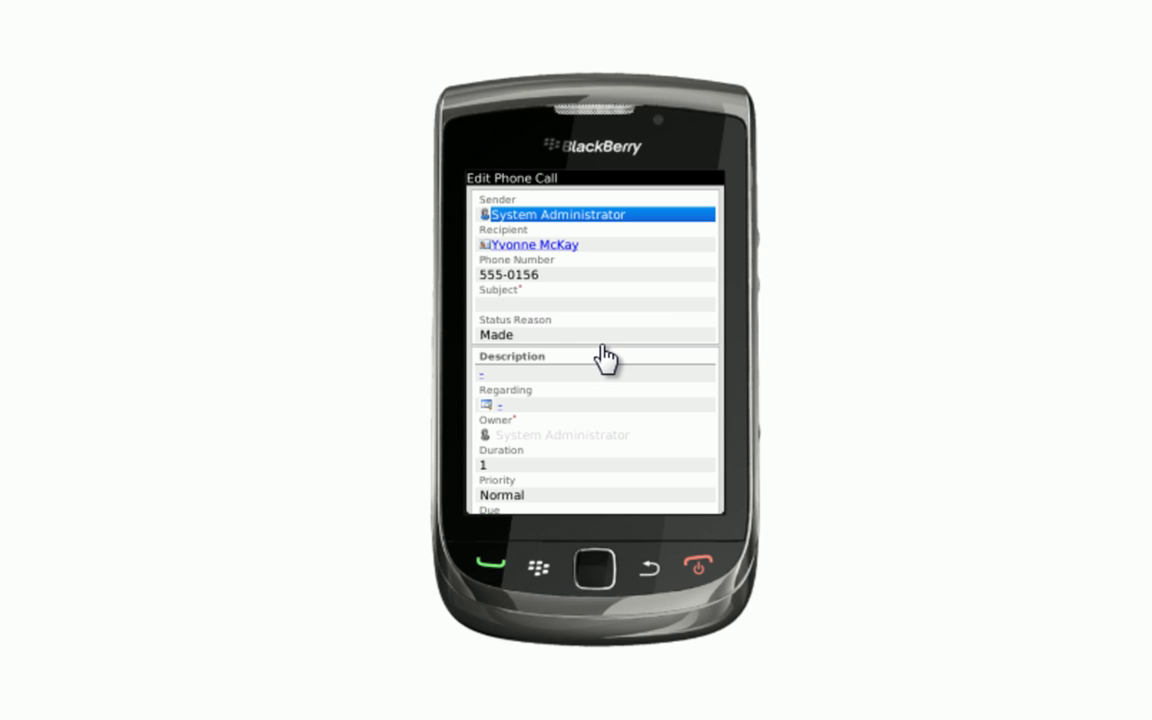
click(540, 303)
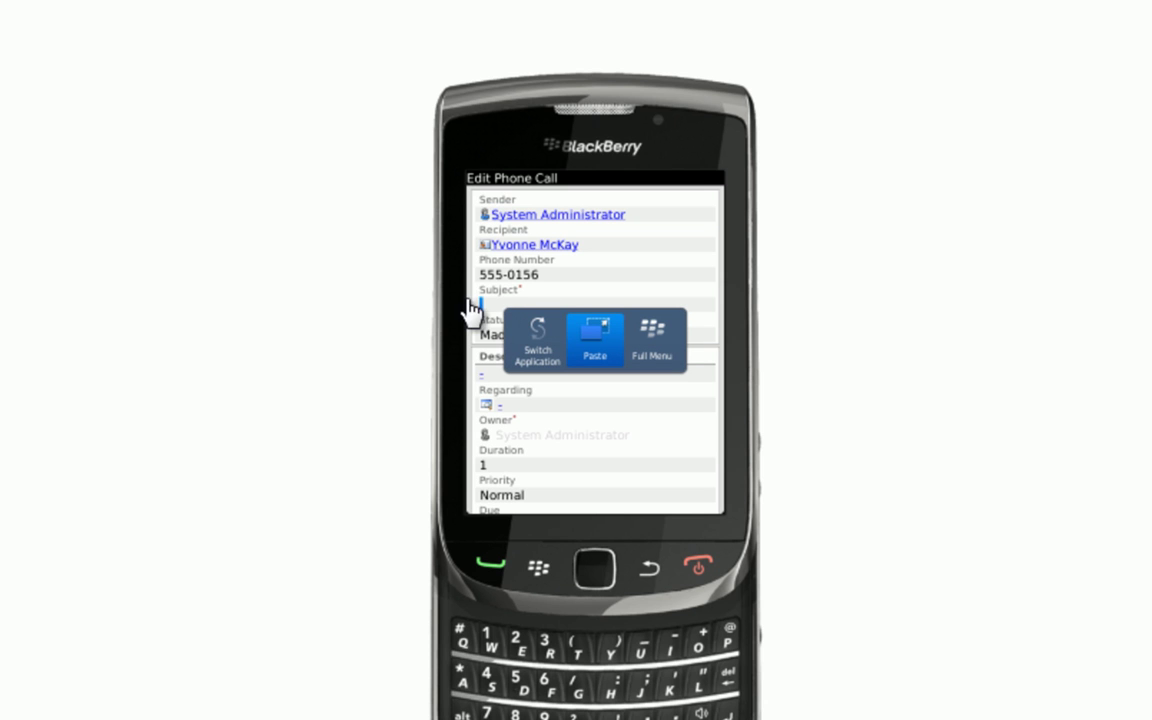
click(501, 303)
text(About opportunity - need to call back.)
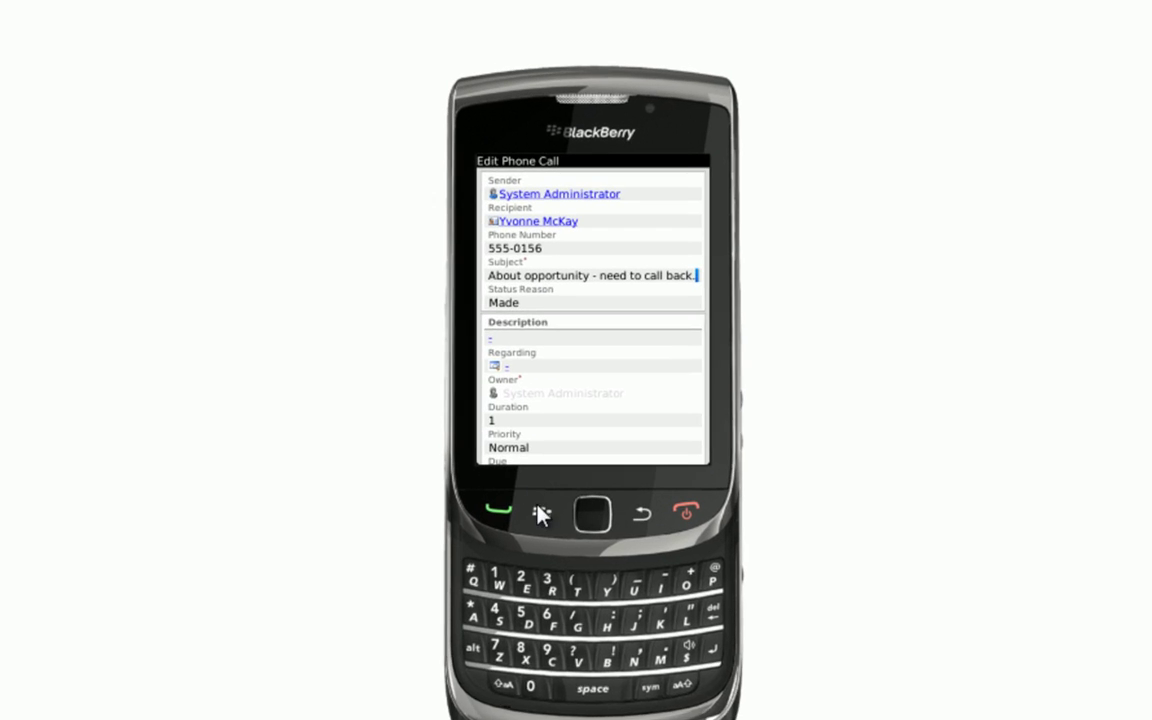
Set Regarding to the 'Will order some items soon' opportunity and save the phone call.
click(495, 366)
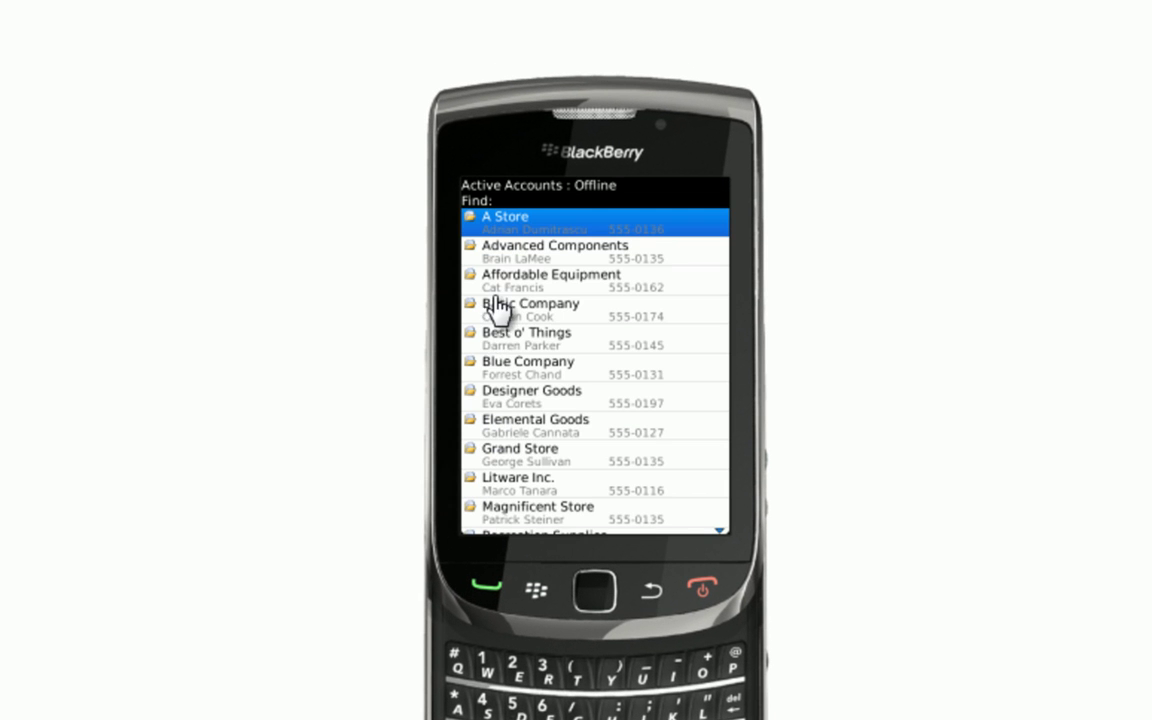
click(537, 588)
click(530, 468)
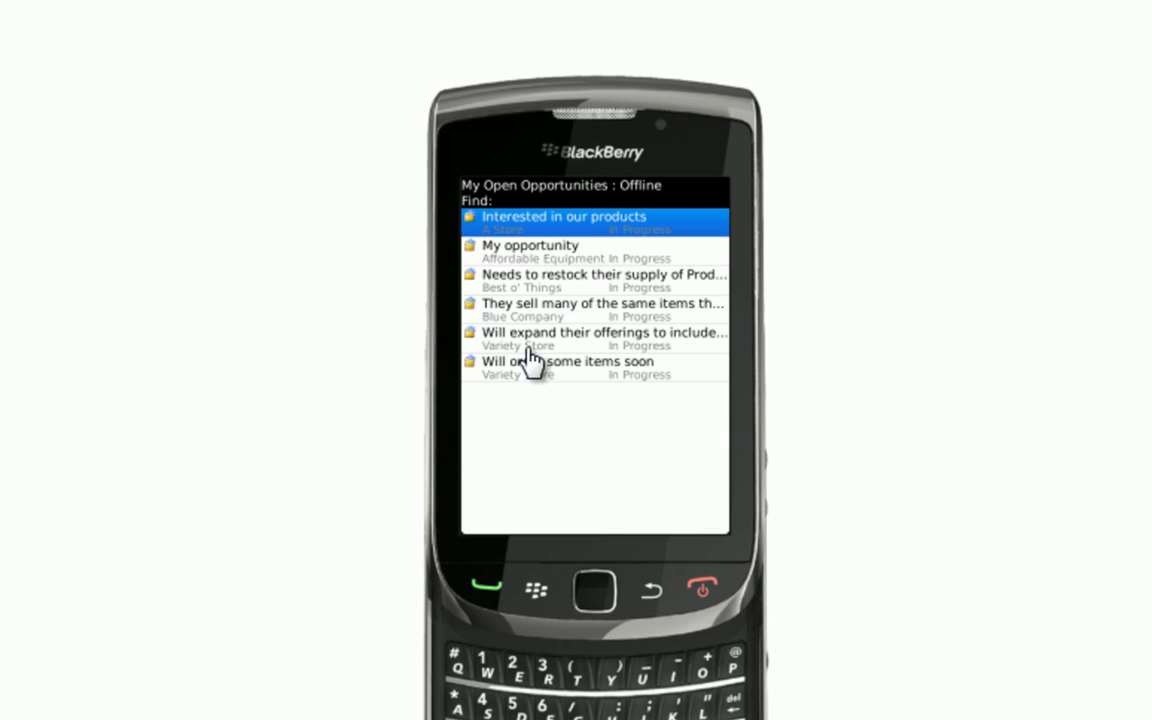
click(589, 365)
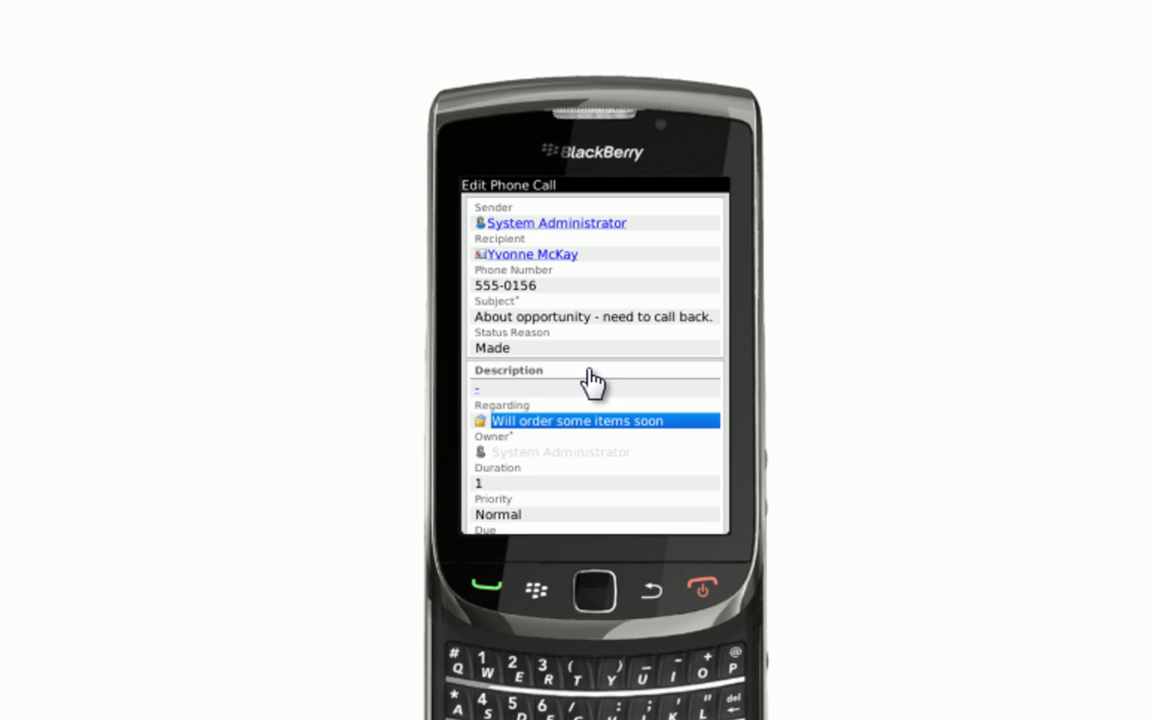
click(537, 590)
click(531, 459)
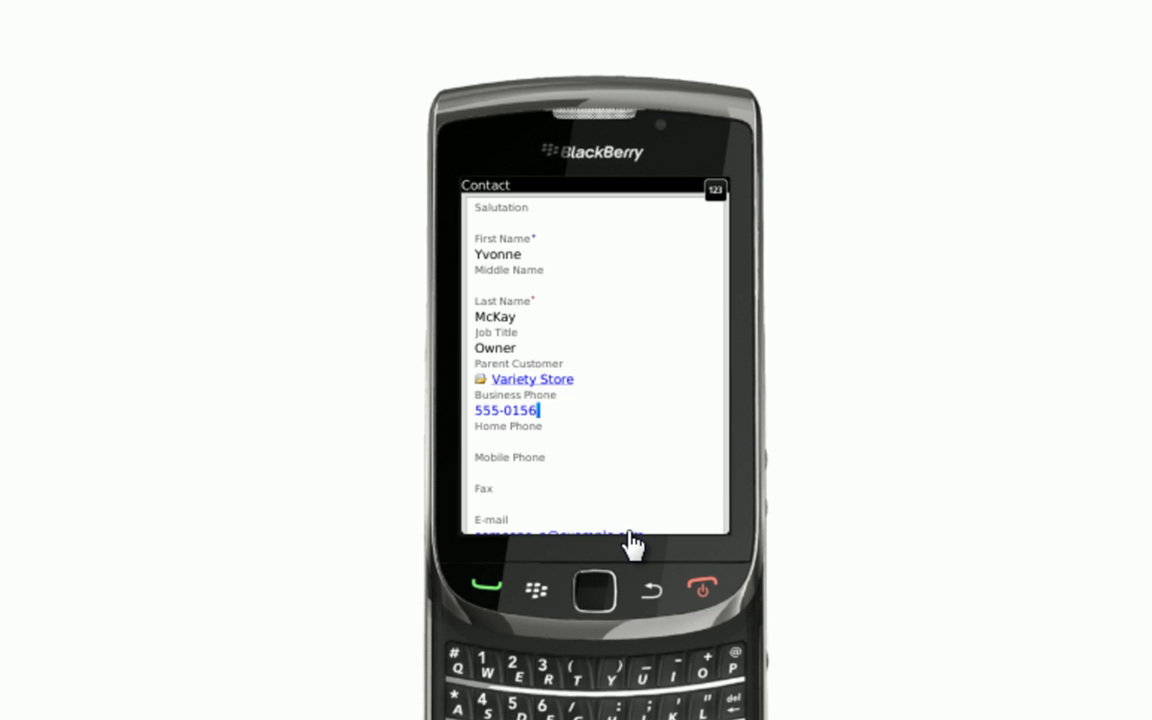
Change the Follow up opportunity call's due date month to 10 and save the call.
click(655, 594)
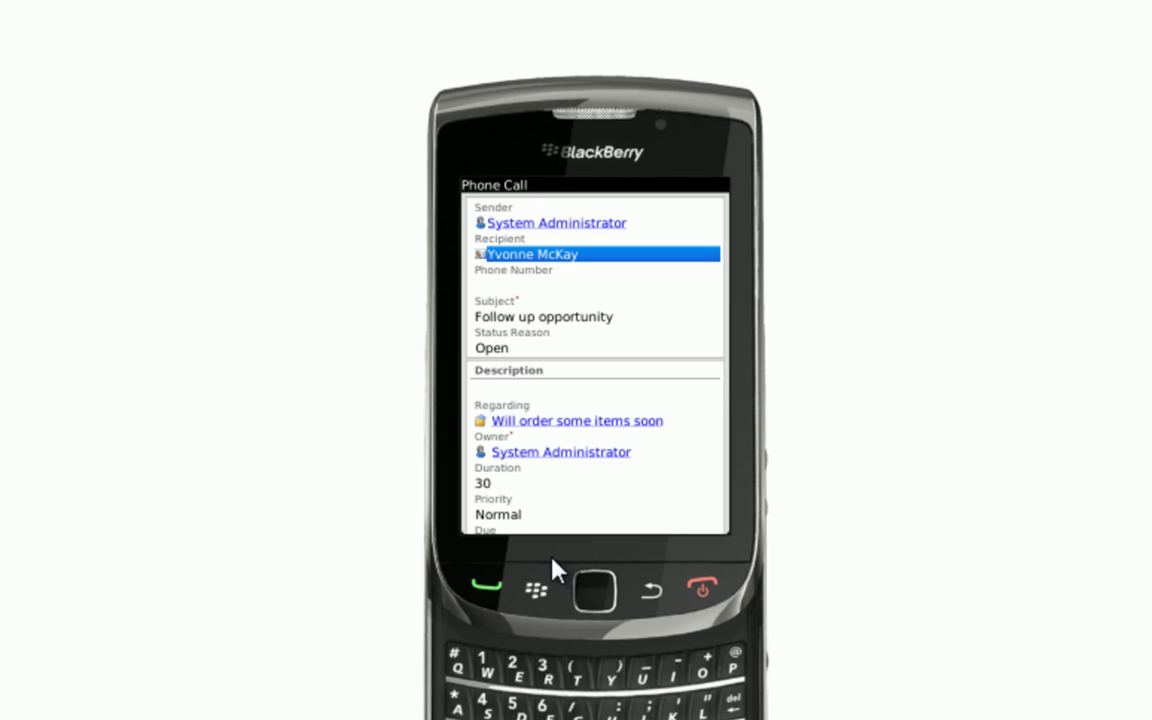
click(538, 590)
click(489, 334)
drag(535, 470, 557, 343)
click(527, 463)
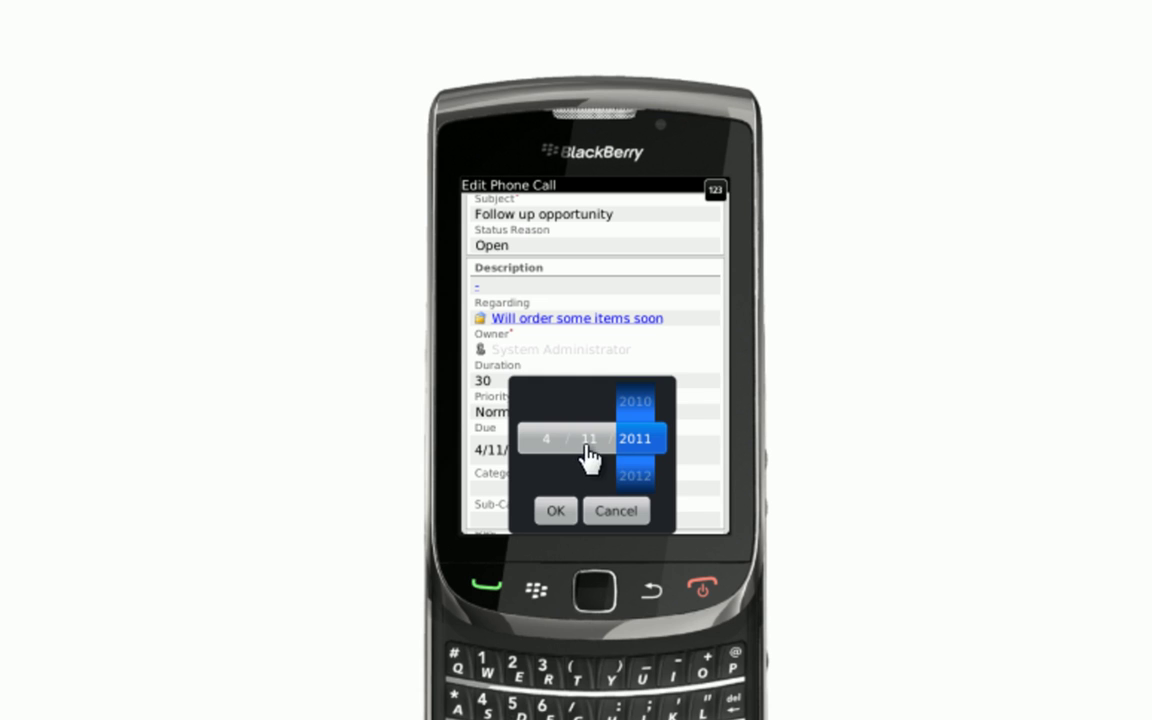
click(550, 450)
drag(546, 460, 558, 275)
click(556, 511)
click(534, 592)
click(522, 458)
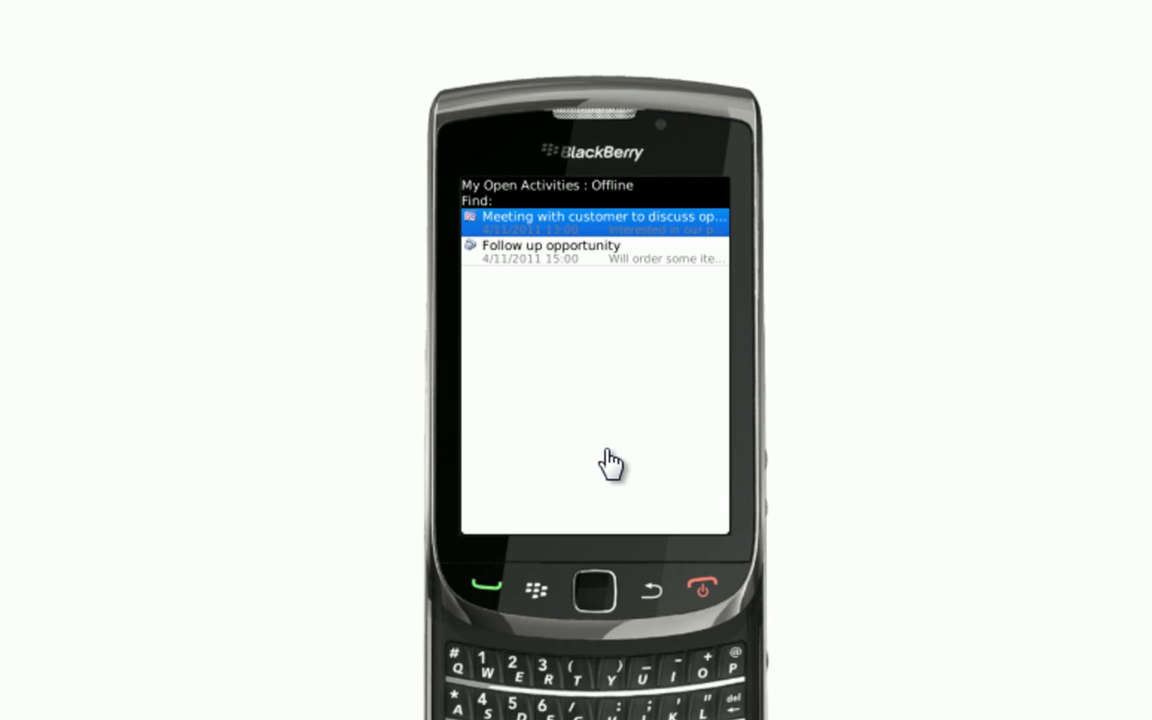
click(587, 238)
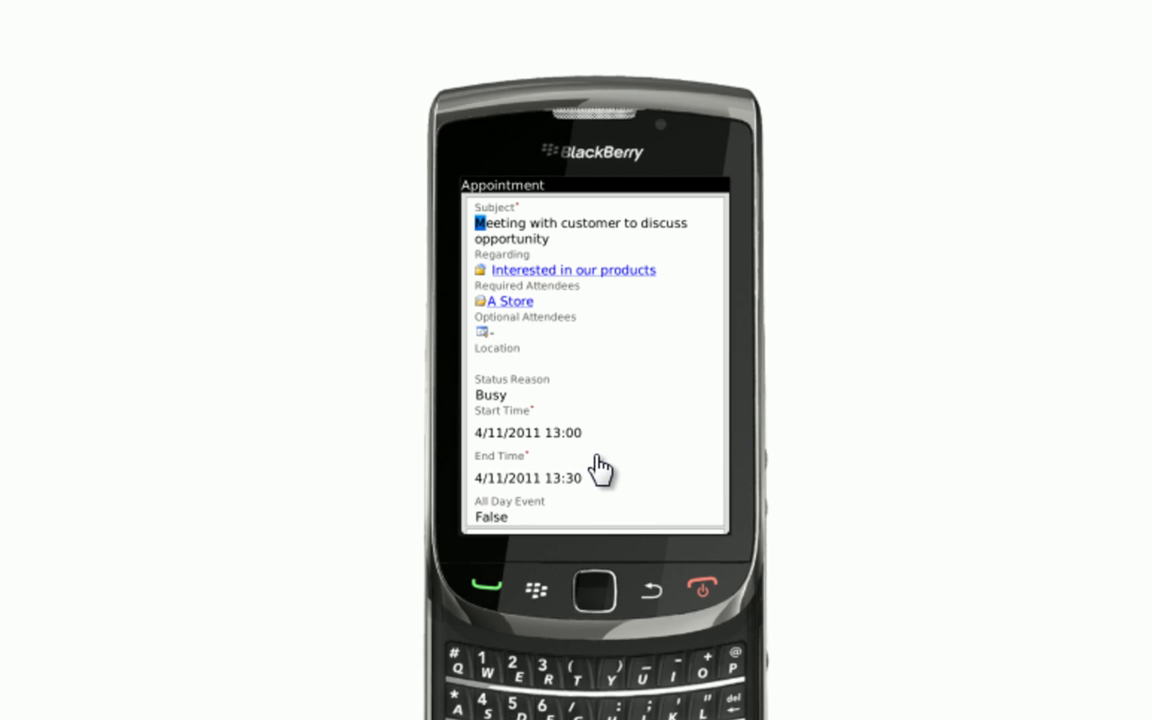
click(512, 308)
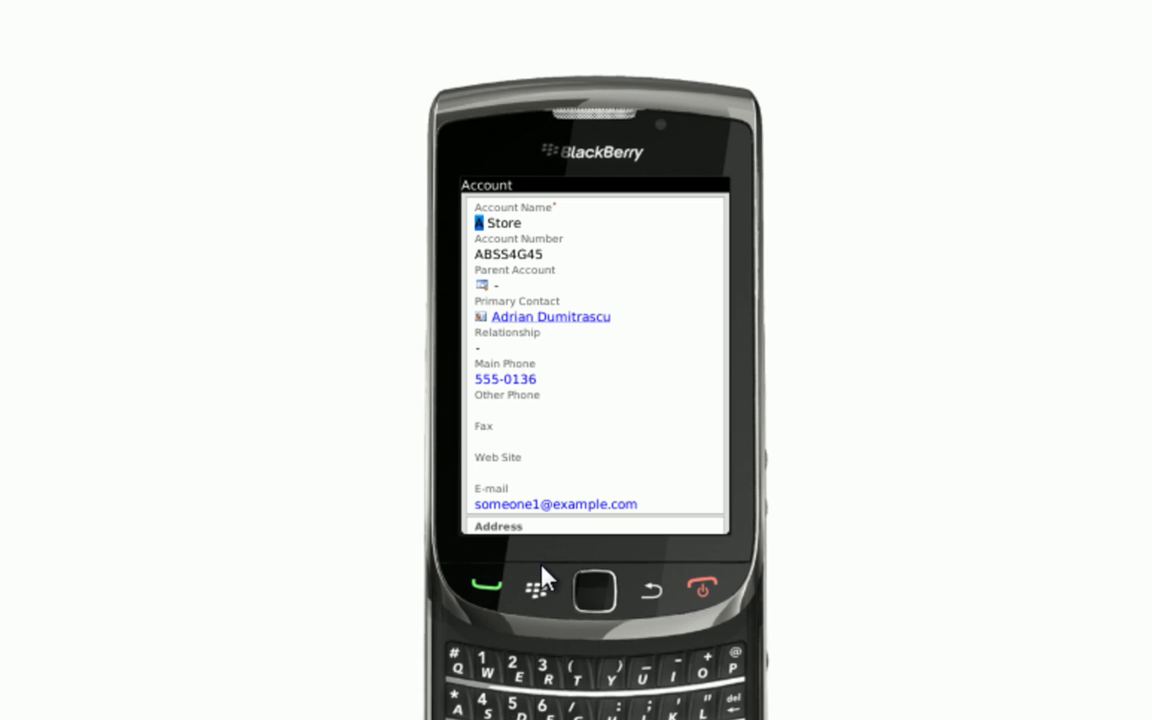
List A Store's cases, look through 'Damaged during shipment (sample)', and return to the list.
click(537, 594)
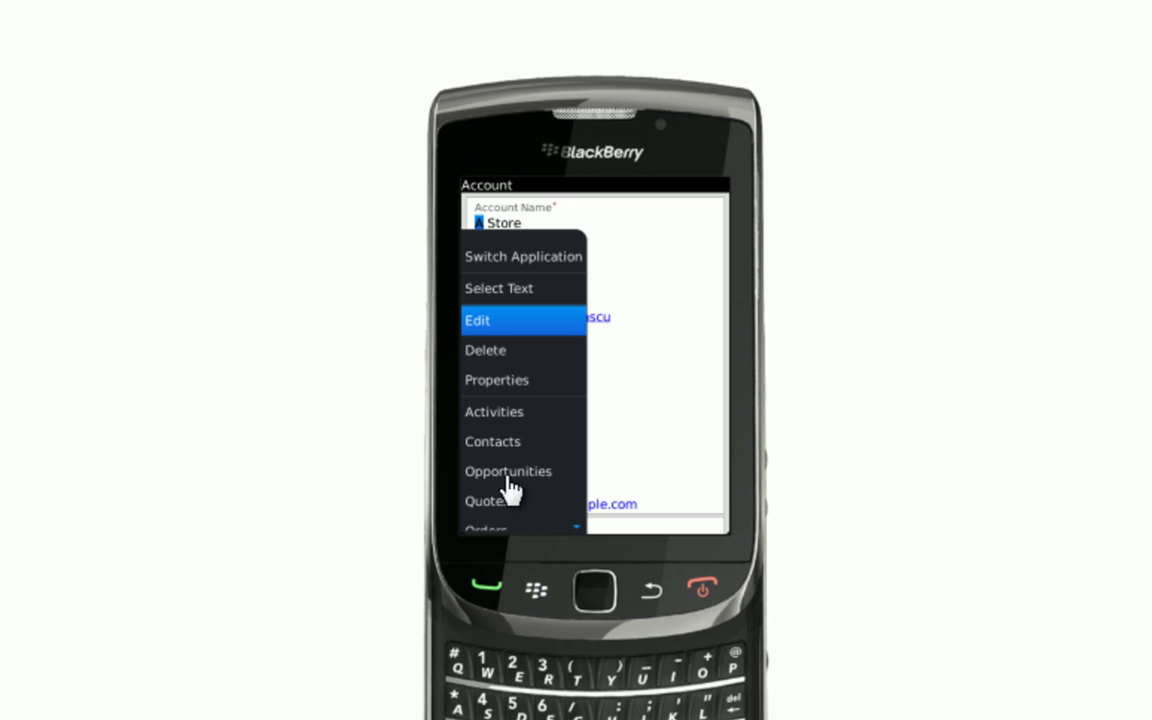
drag(528, 503, 532, 302)
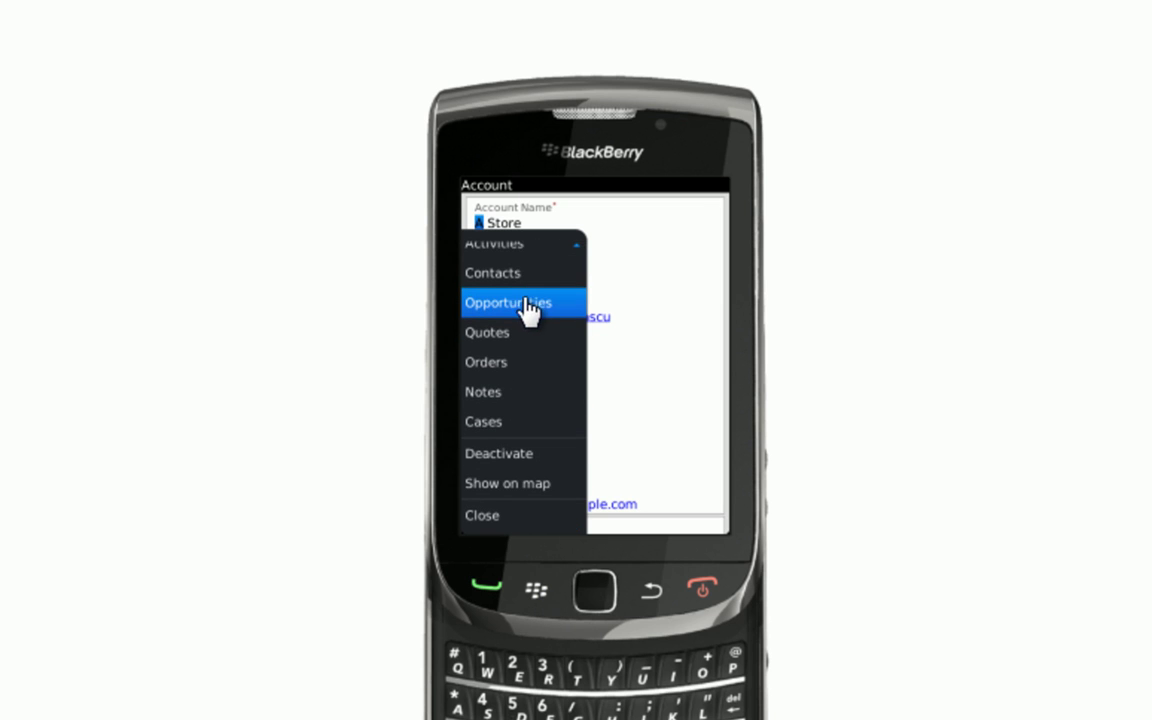
click(497, 425)
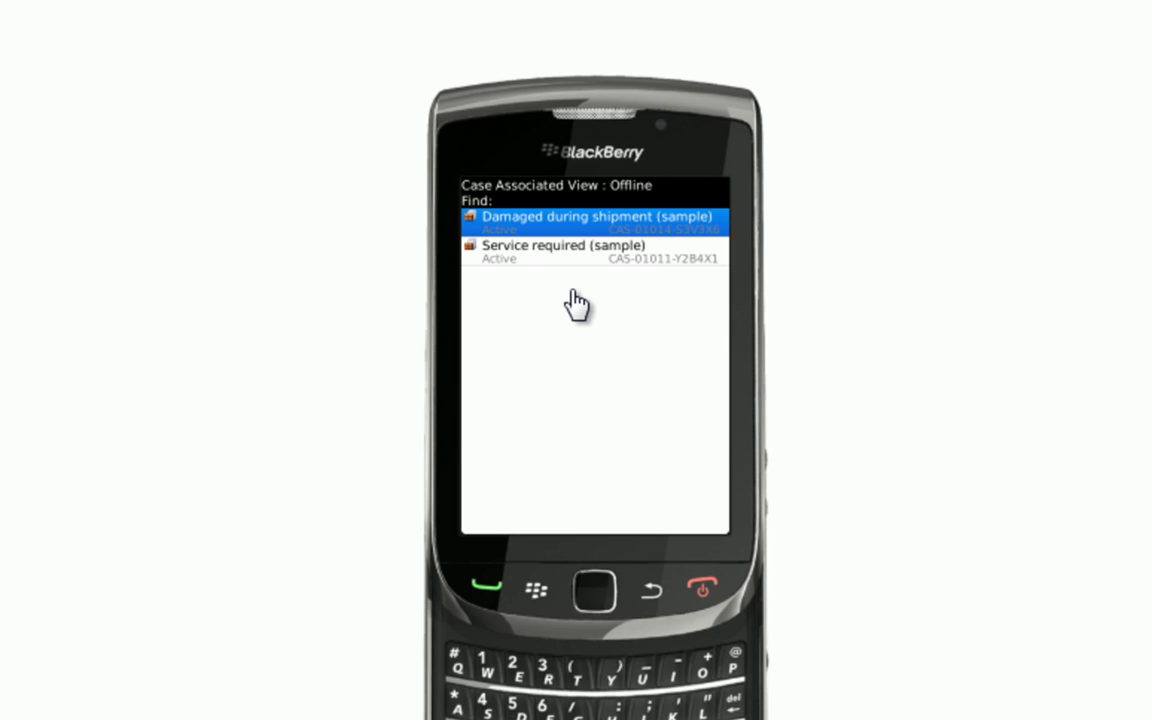
click(558, 230)
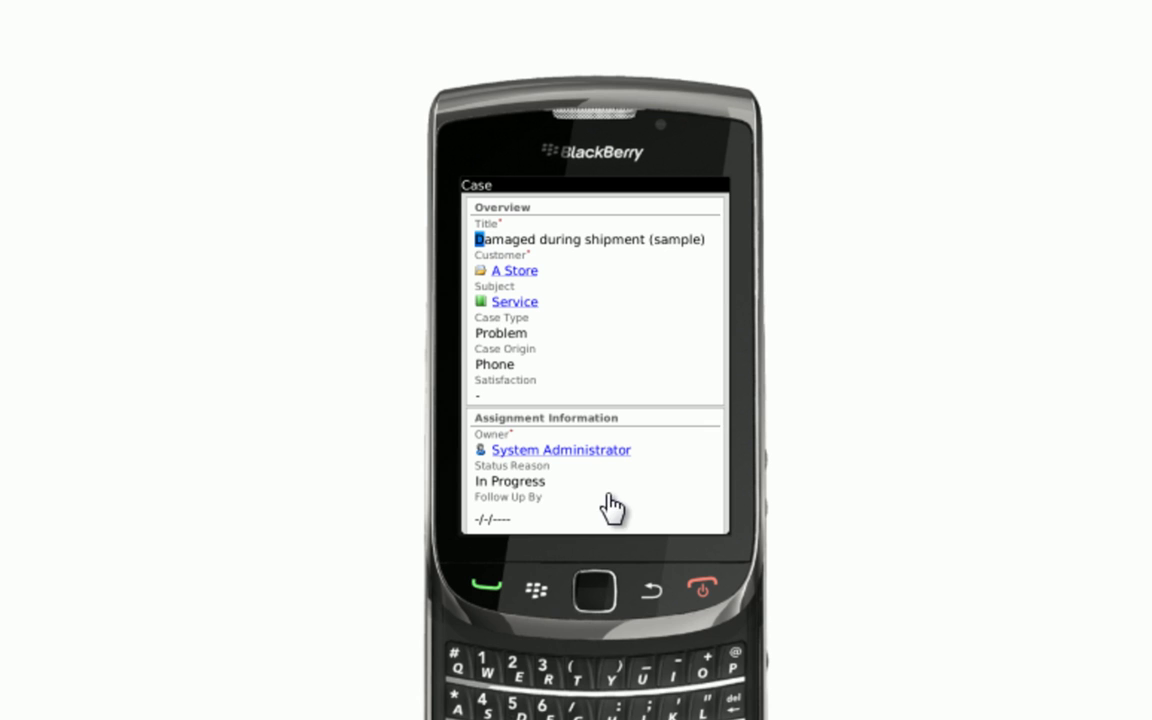
drag(620, 513, 617, 399)
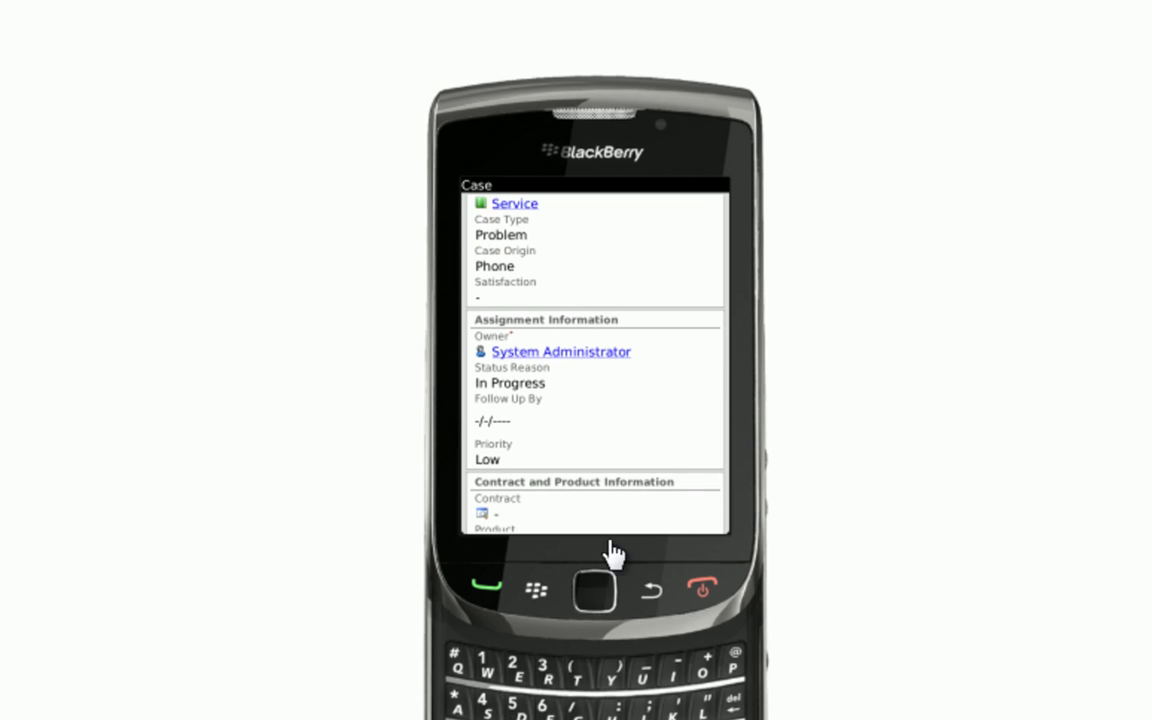
click(655, 595)
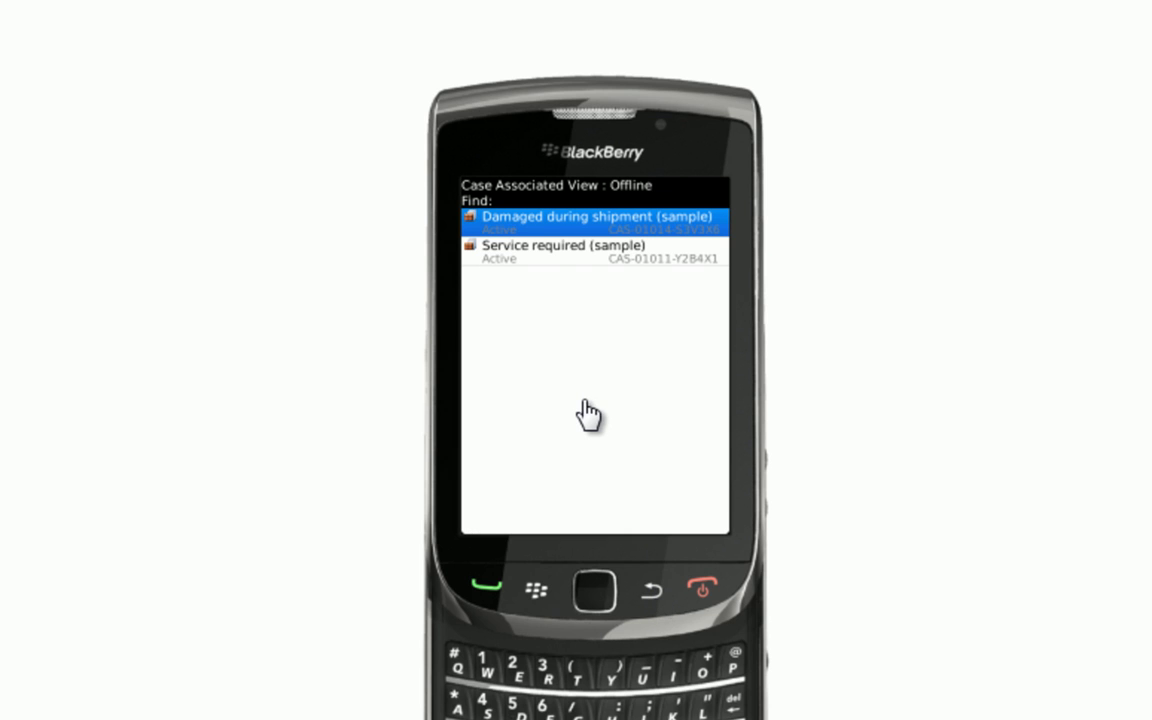